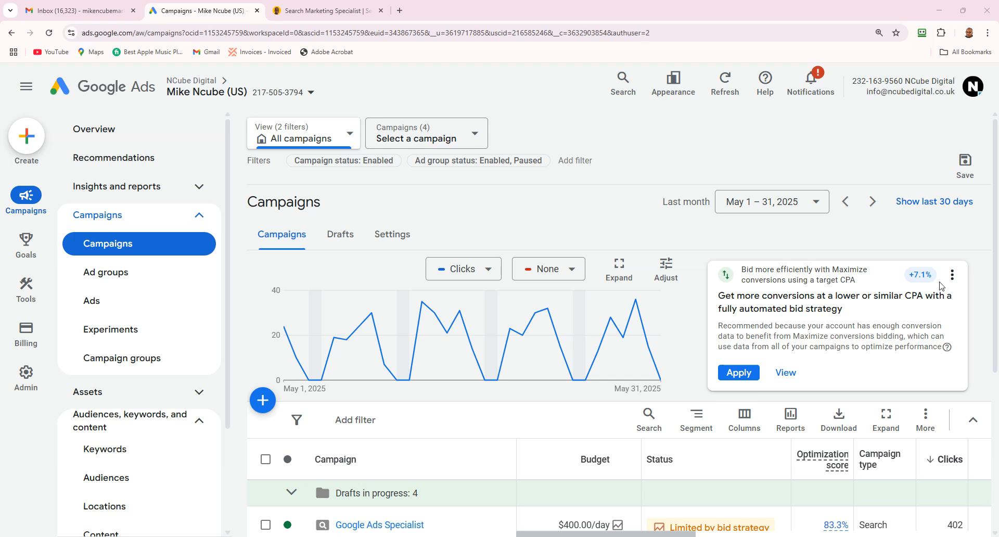
Step: Hide all recommendation cards beside the campaigns performance chart
click(951, 274)
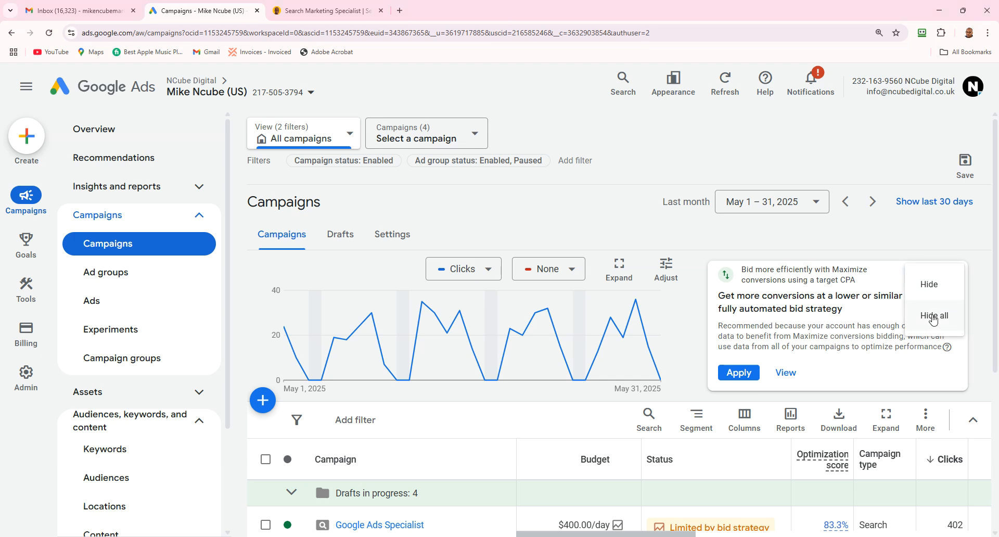
click(930, 323)
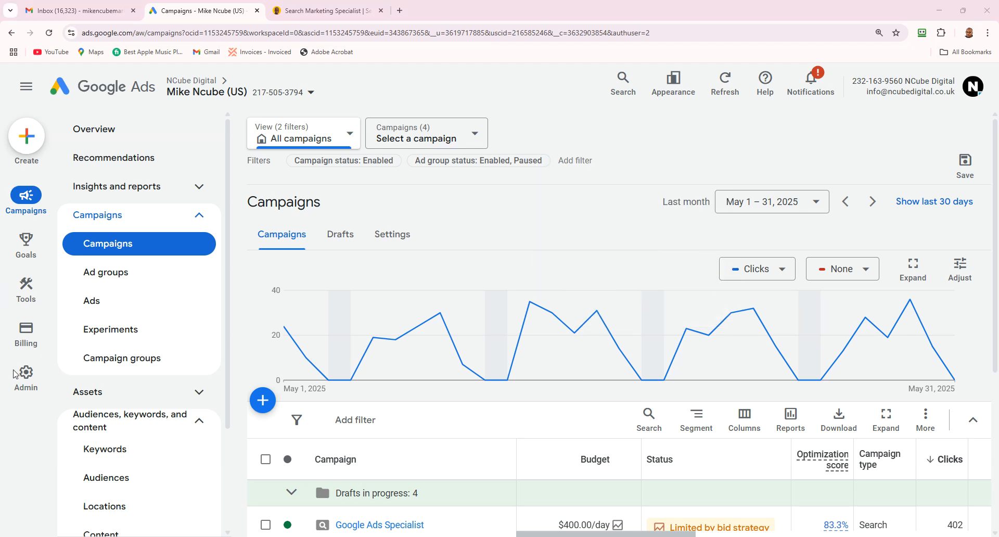
mouse_move(37, 285)
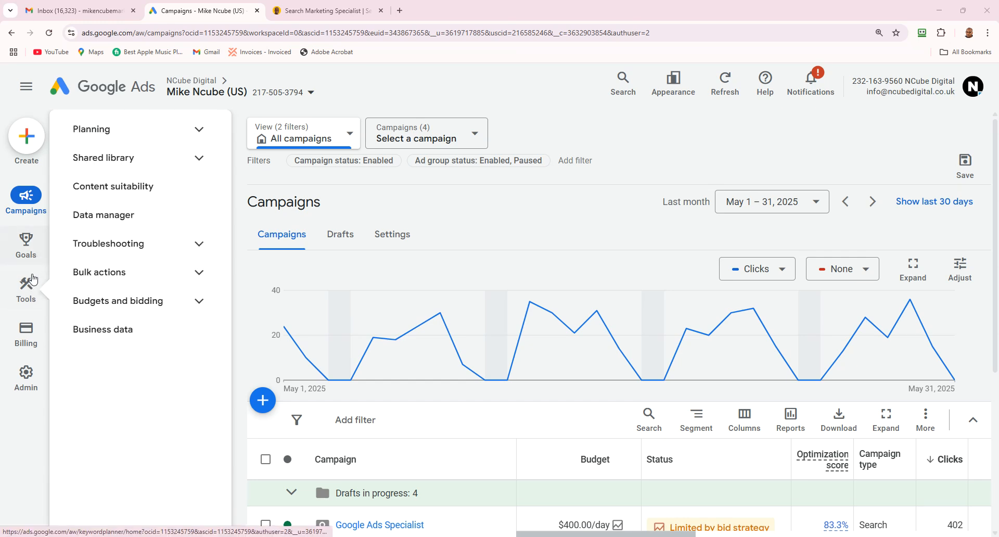
click(140, 139)
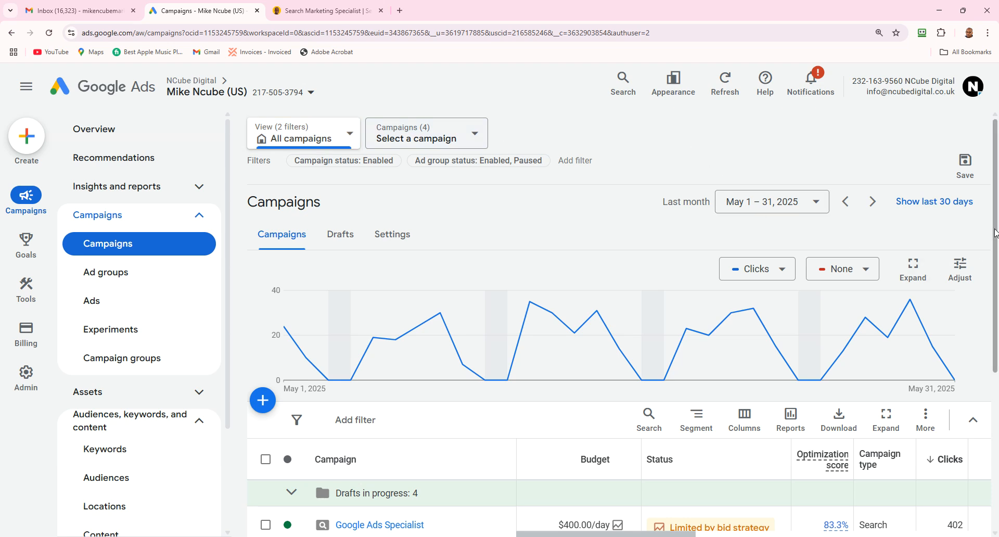
Step: Open the Google Ads Audit ad group of the Google Ads Specialist campaign
scroll(996, 255, down, 2)
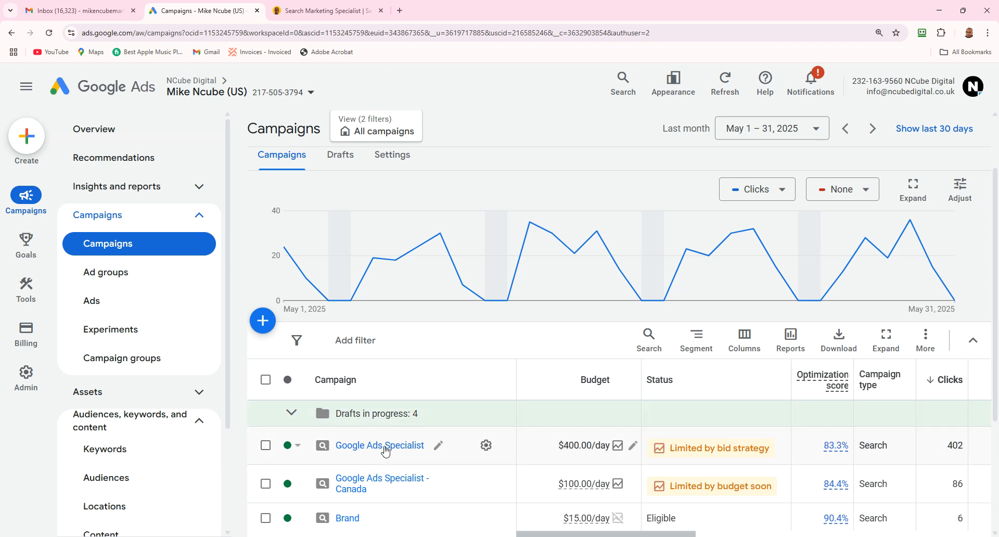
click(386, 446)
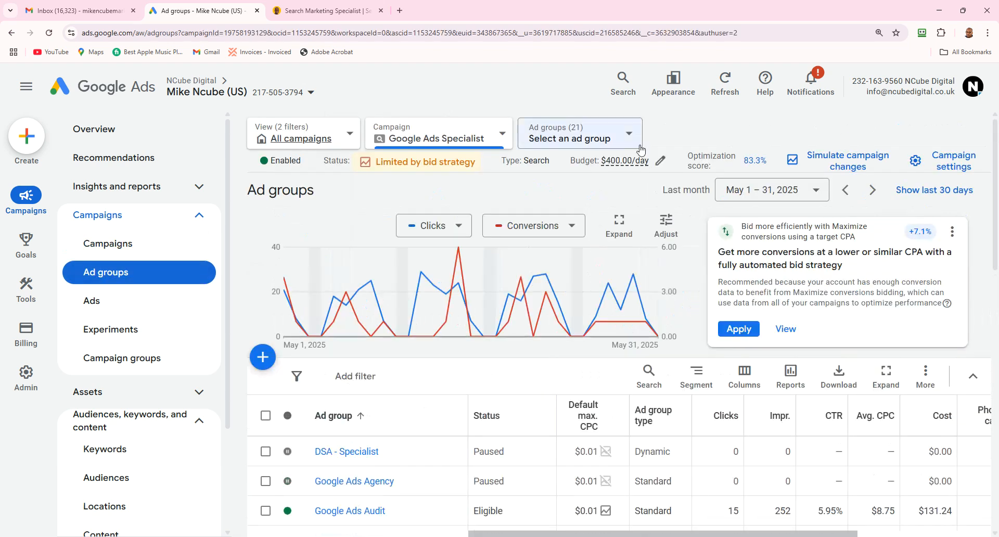
click(350, 510)
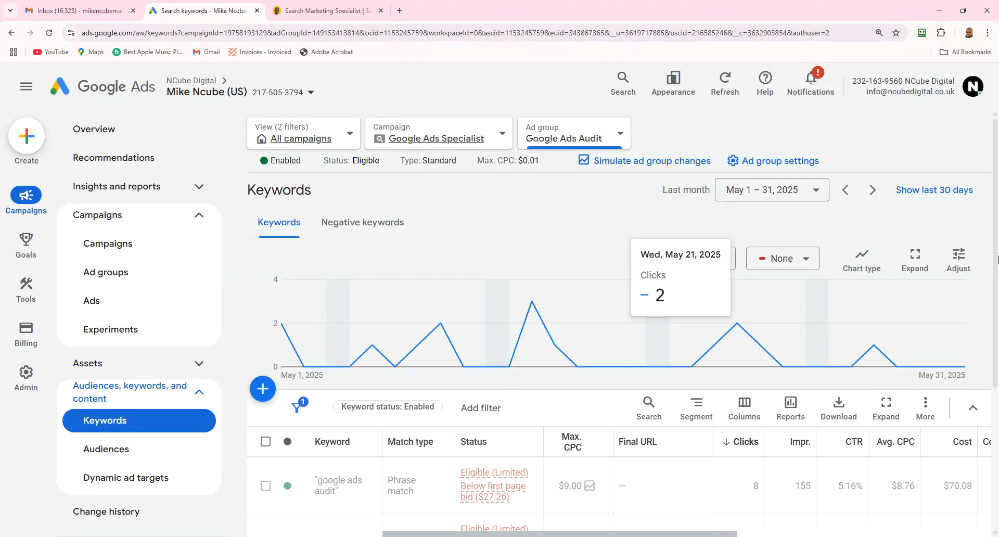
Step: Start adding keywords and pick the ideas google ads account audit, adwords audit, google adwords audit and google ads audit service
drag(996, 258, 997, 314)
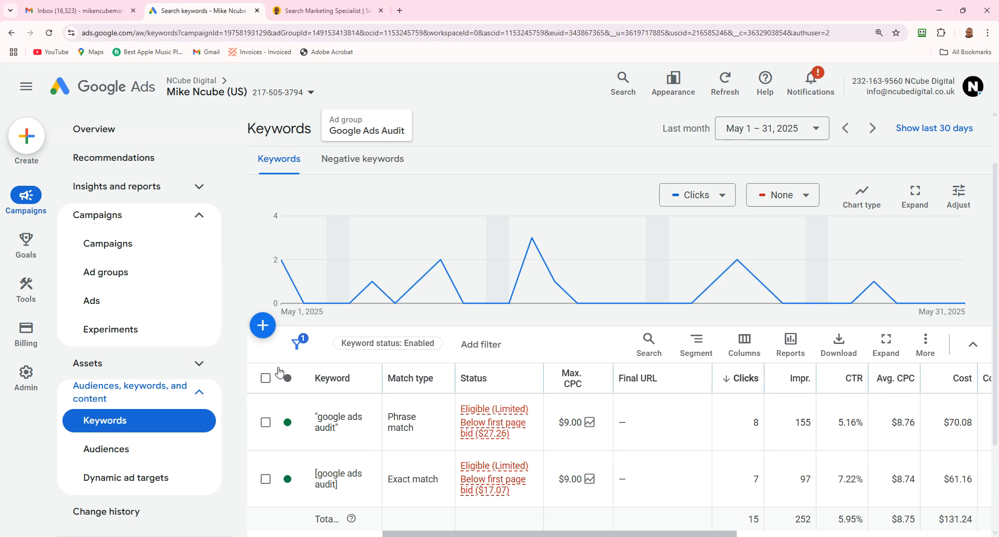
click(263, 326)
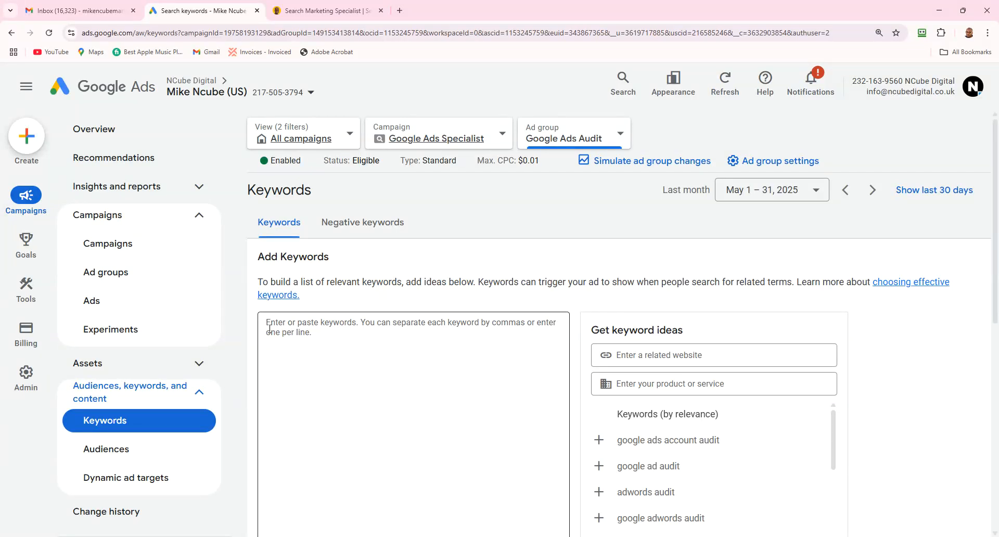
scroll(682, 302, down, 3)
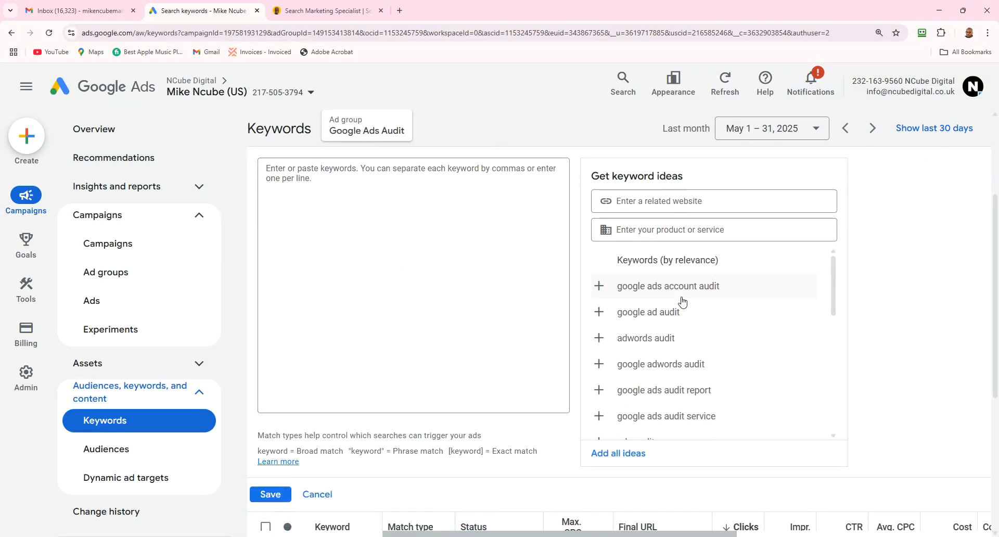
click(600, 291)
click(603, 315)
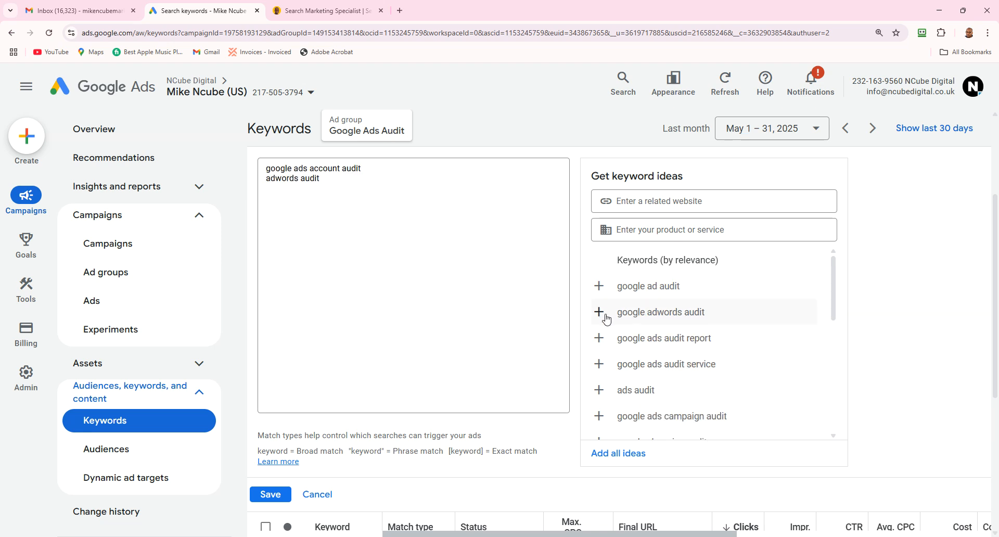
click(605, 316)
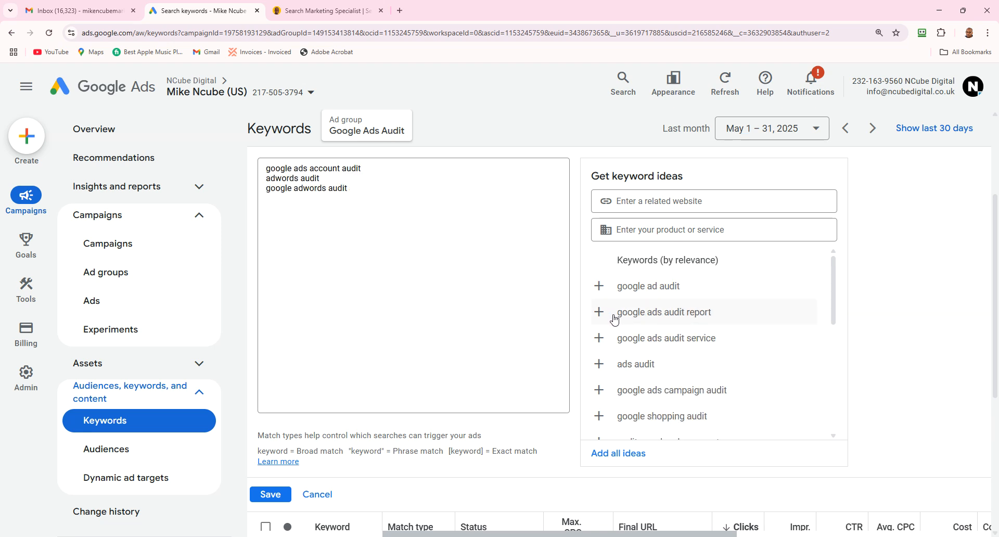
click(616, 342)
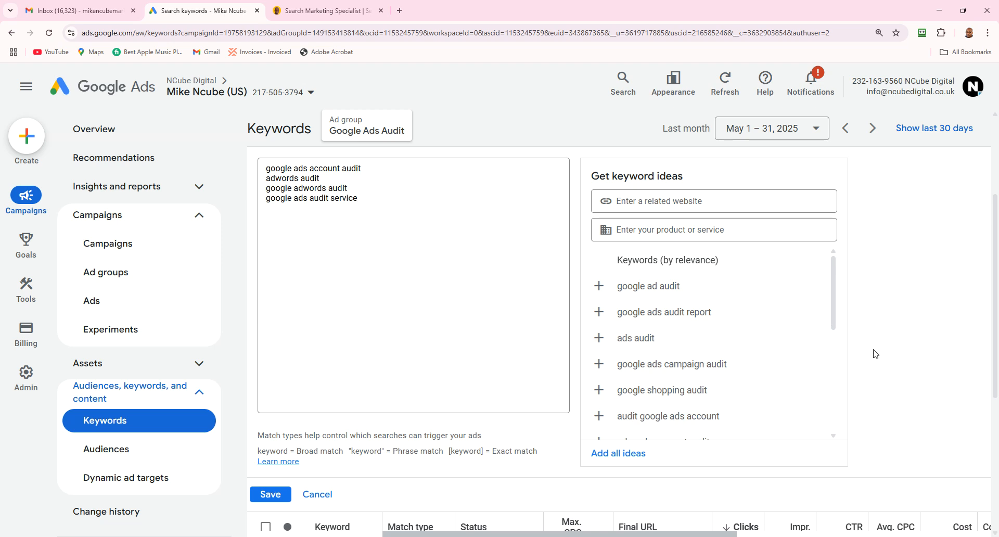
Step: Review the ad group's existing keywords and match types alongside the remaining keyword ideas
drag(995, 297, 995, 388)
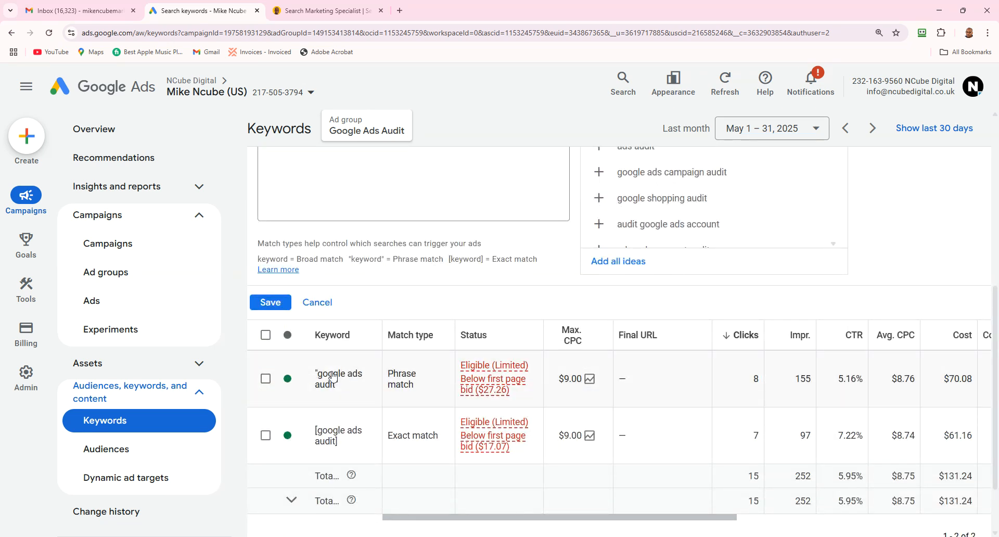
drag(995, 289, 995, 182)
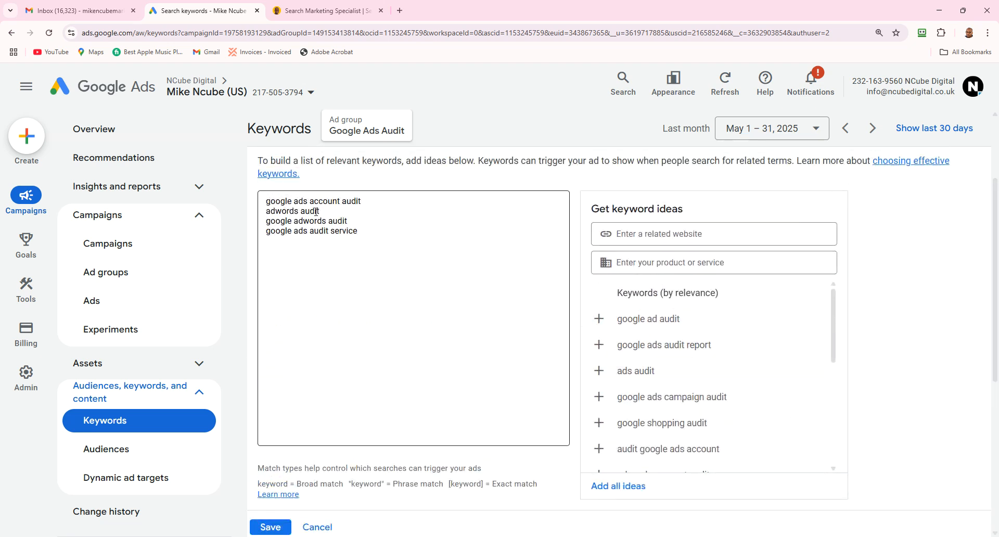
drag(834, 330, 836, 339)
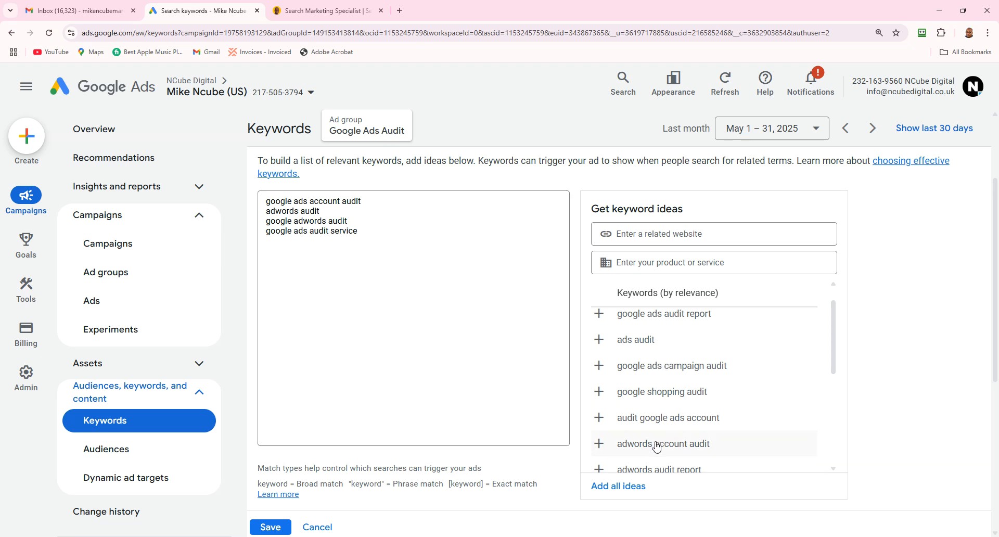
scroll(434, 438, down, 4)
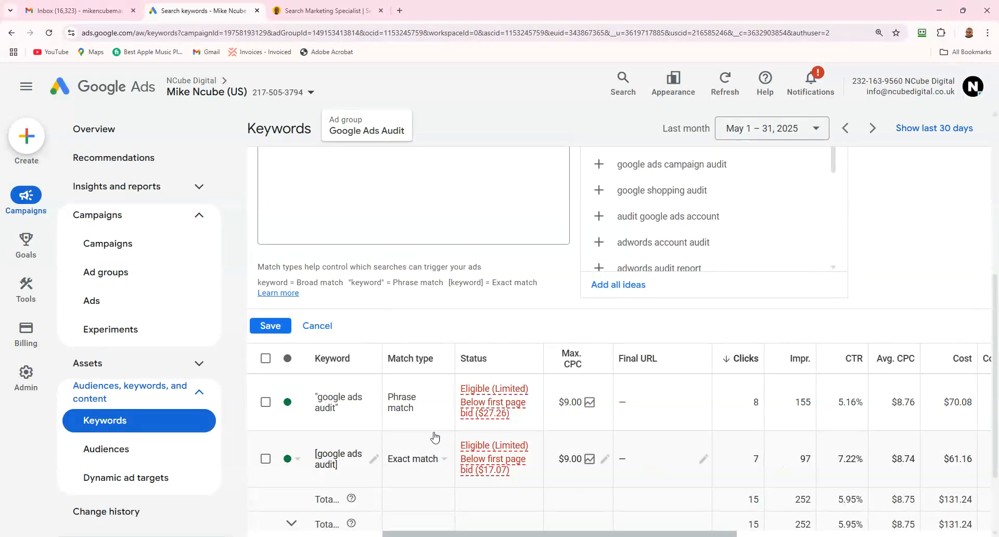
mouse_move(996, 356)
mouse_down()
mouse_move(996, 325)
mouse_move(996, 366)
mouse_up()
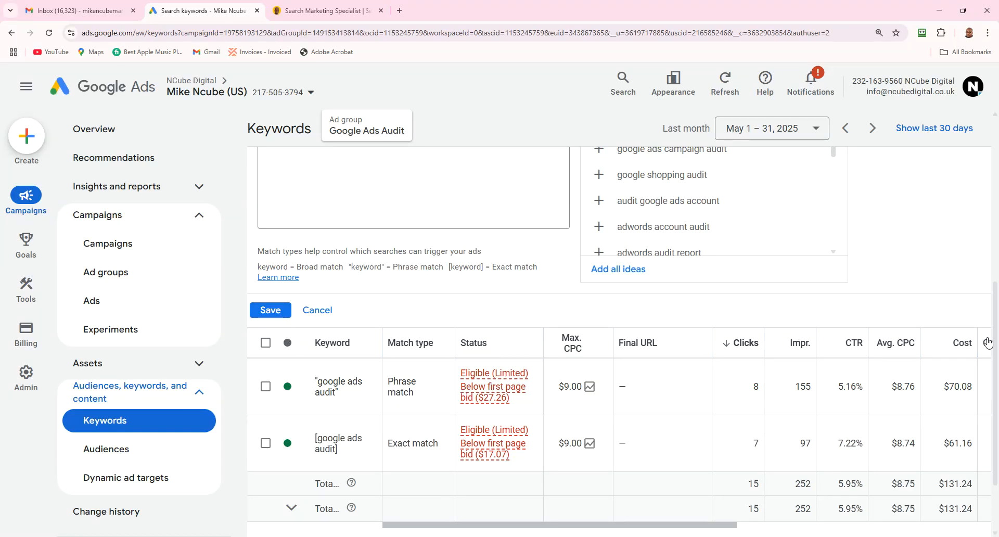
scroll(608, 281, up, 3)
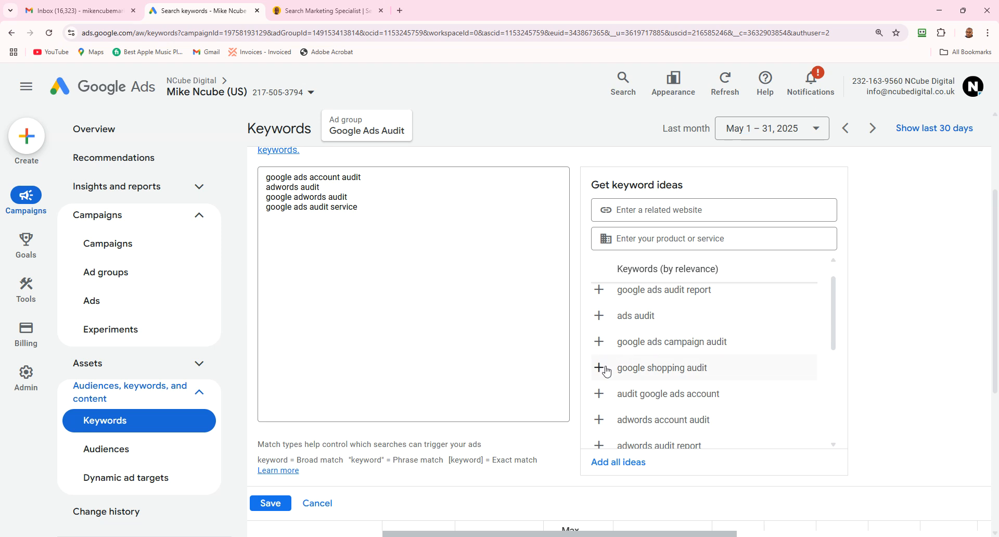
Step: Get keyword ideas for the product or service "google ads audit", and clear that entry
click(655, 237)
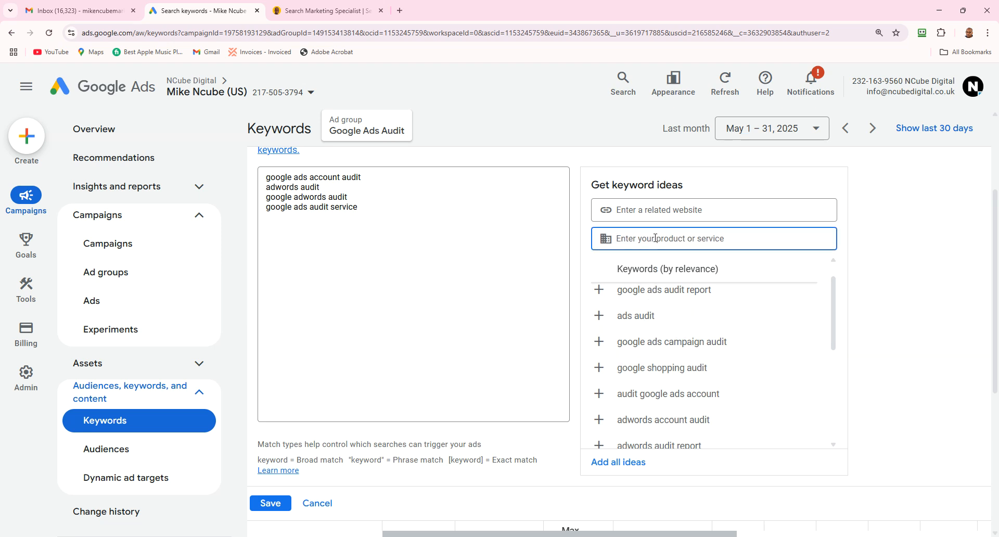
text(google ads)
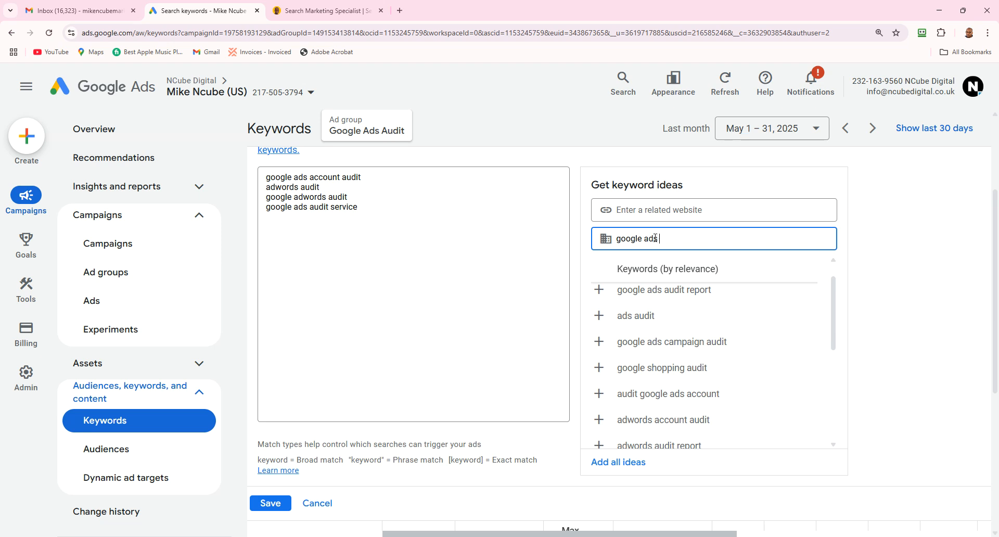
text( audit)
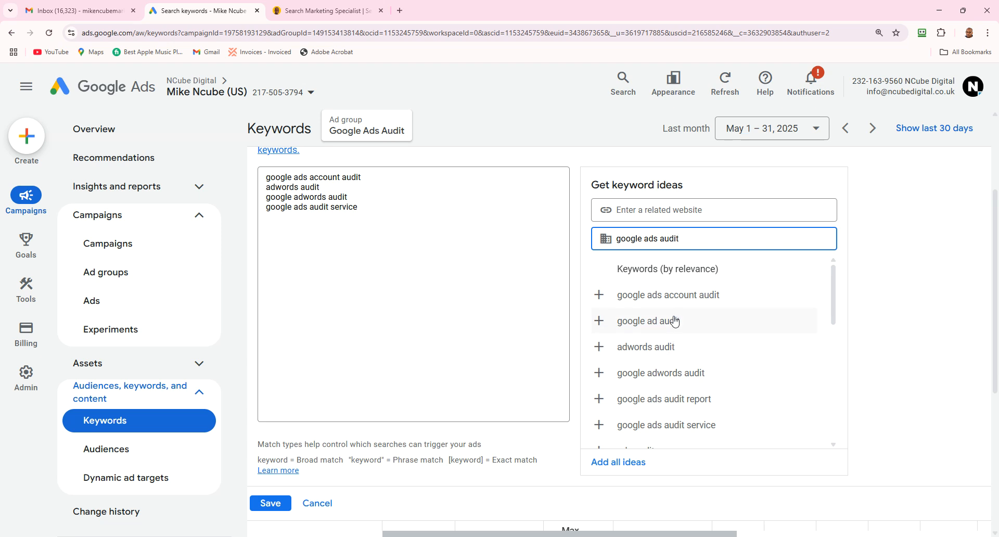
drag(697, 238, 599, 240)
key(BackSpace)
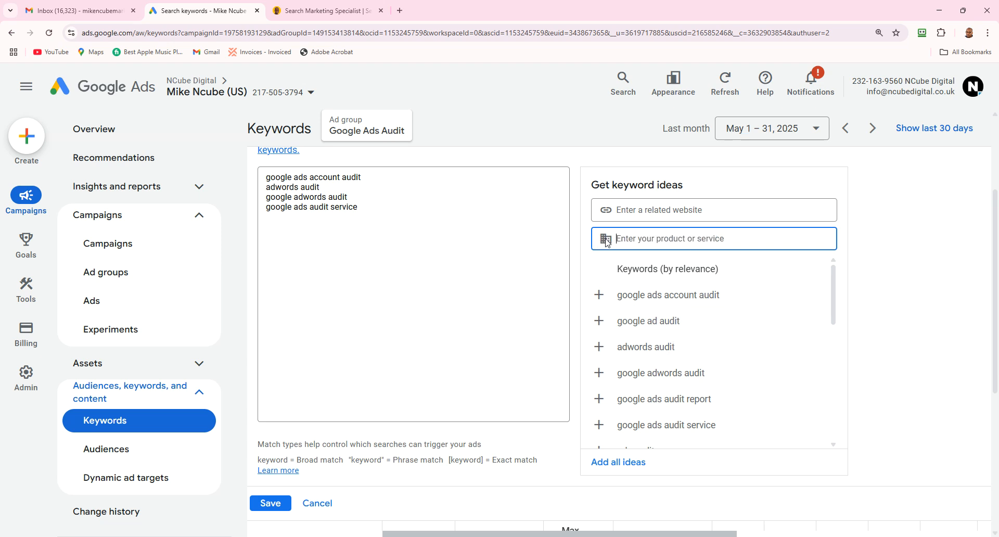
click(636, 209)
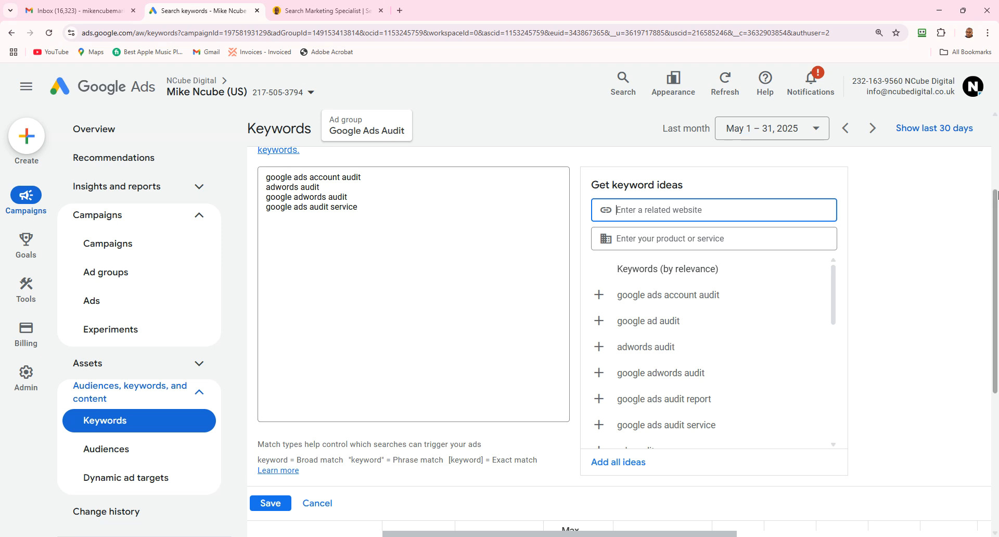
mouse_move(995, 208)
mouse_down()
mouse_move(996, 221)
mouse_move(996, 209)
mouse_up()
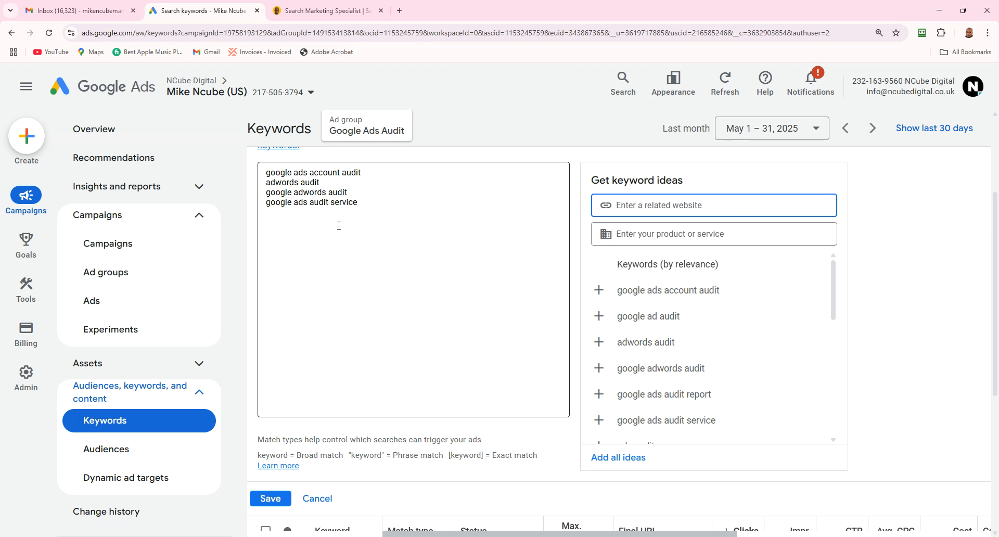
click(368, 172)
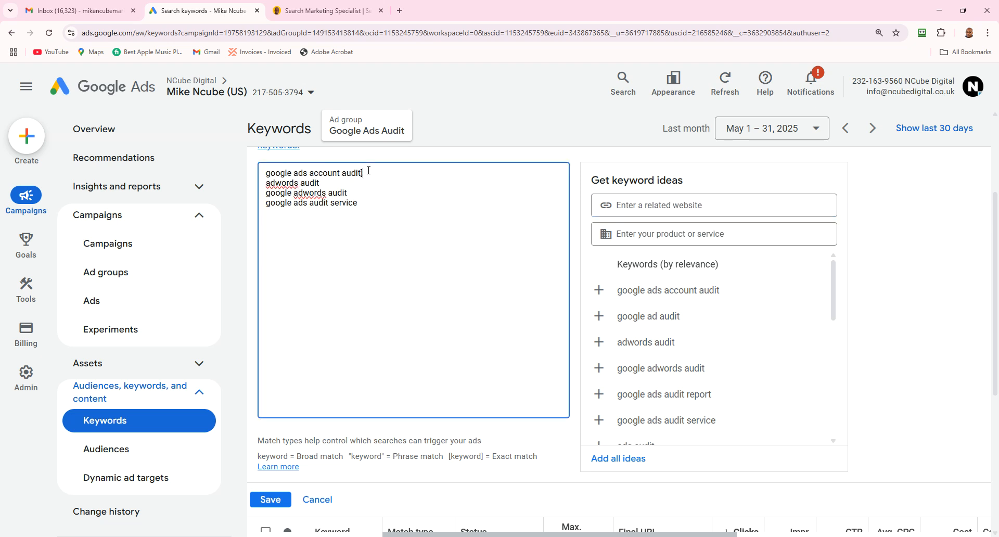
click(268, 175)
text([)
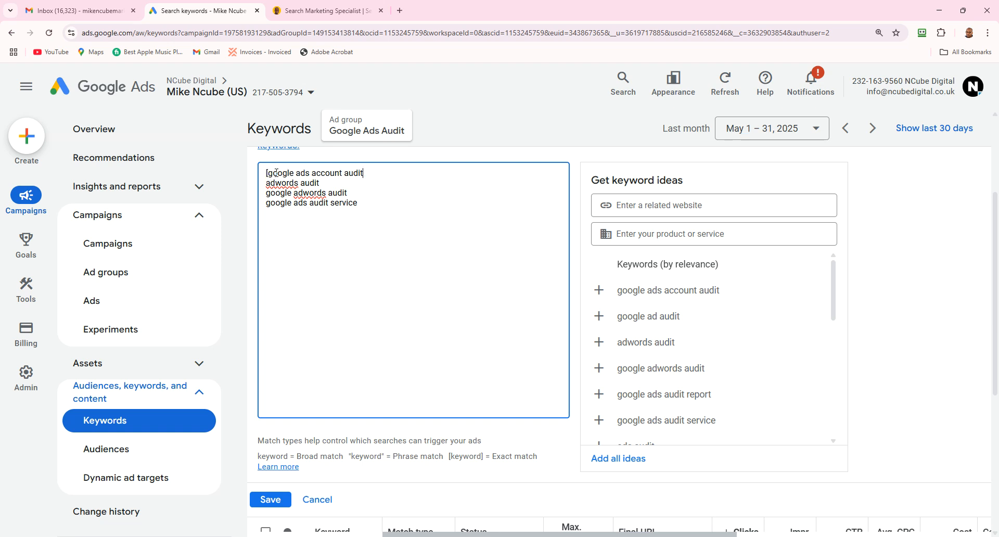
key(BackSpace)
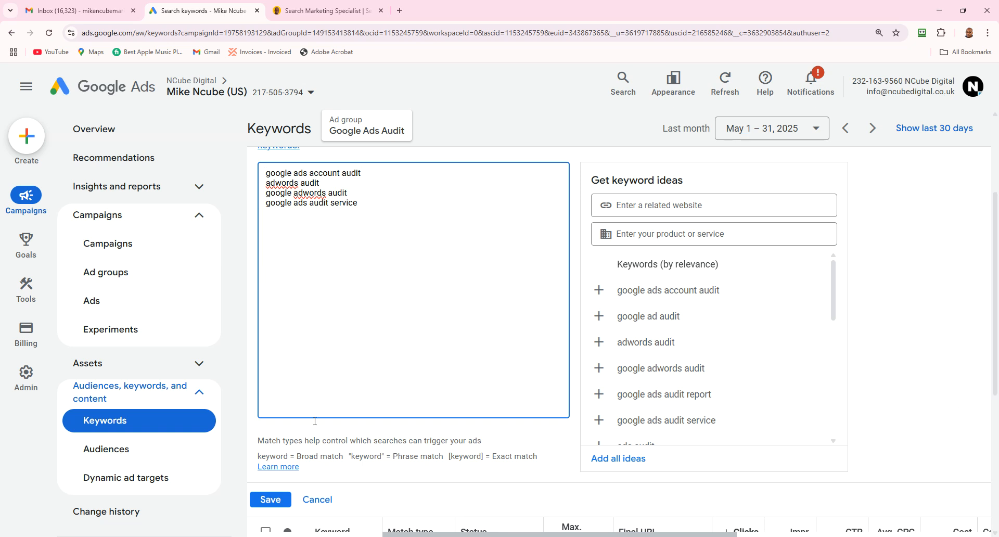
Step: Save the four listed keywords to the Google Ads Audit ad group
click(274, 500)
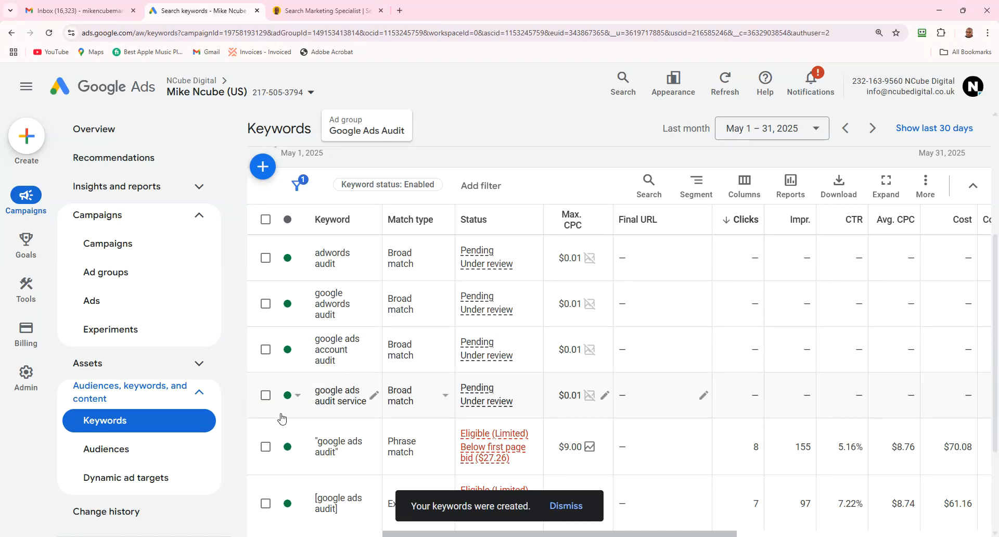
Step: Change the match type of the four new broad match audit keywords to phrase match
click(266, 395)
click(265, 349)
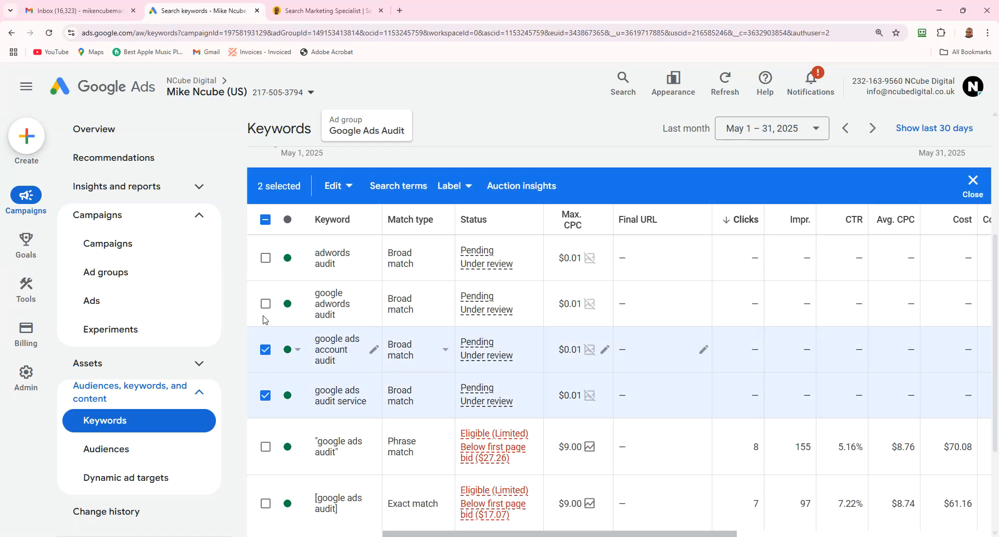
click(265, 303)
click(265, 258)
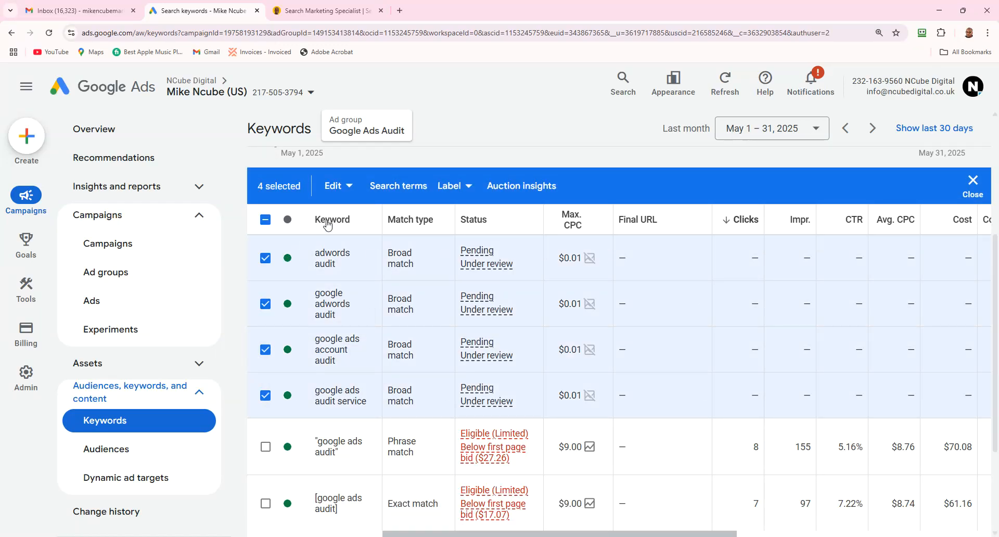
click(343, 195)
mouse_move(336, 482)
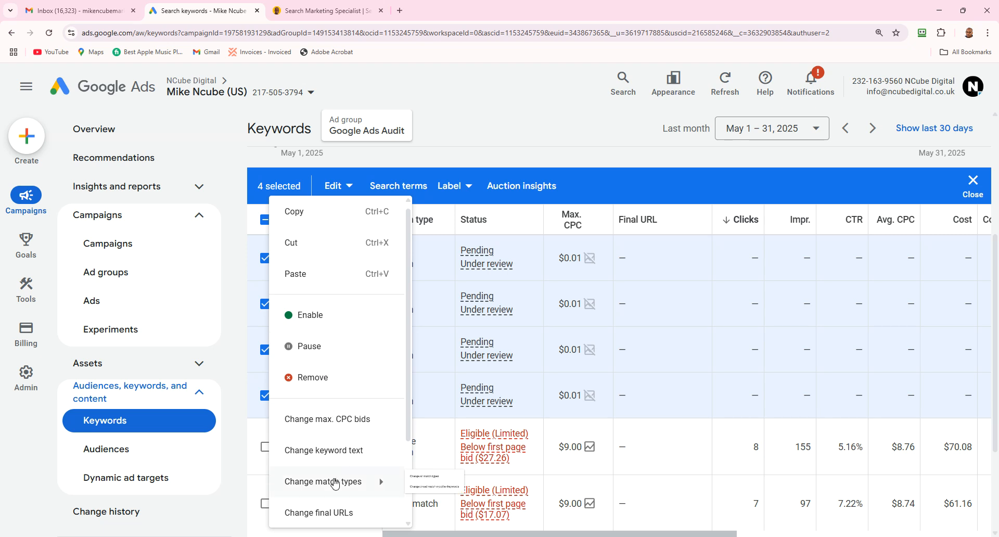
click(439, 472)
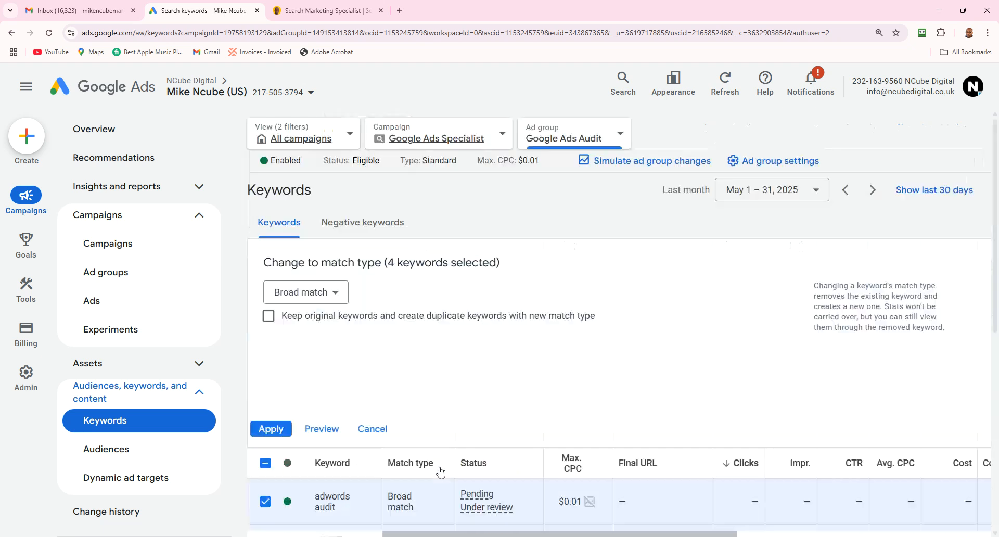
click(334, 297)
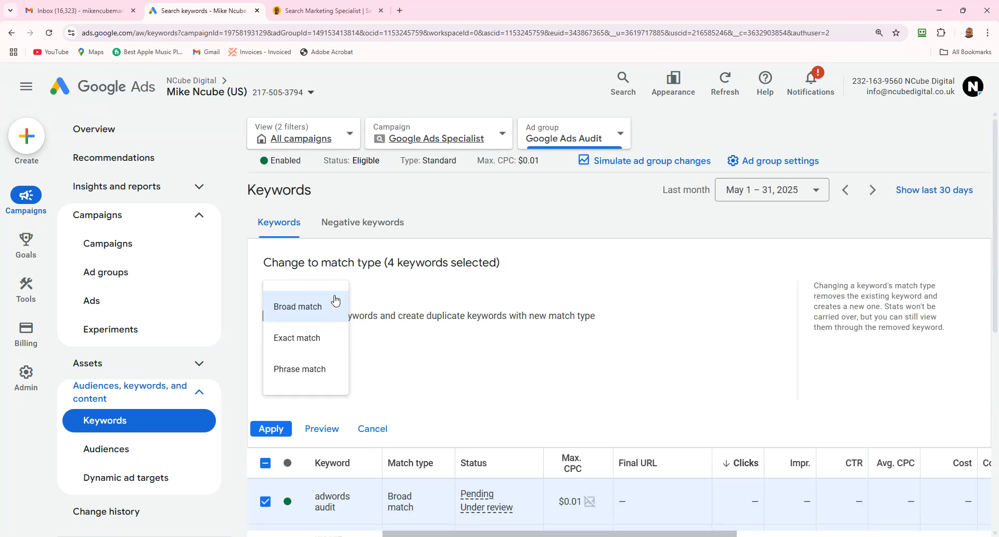
click(307, 369)
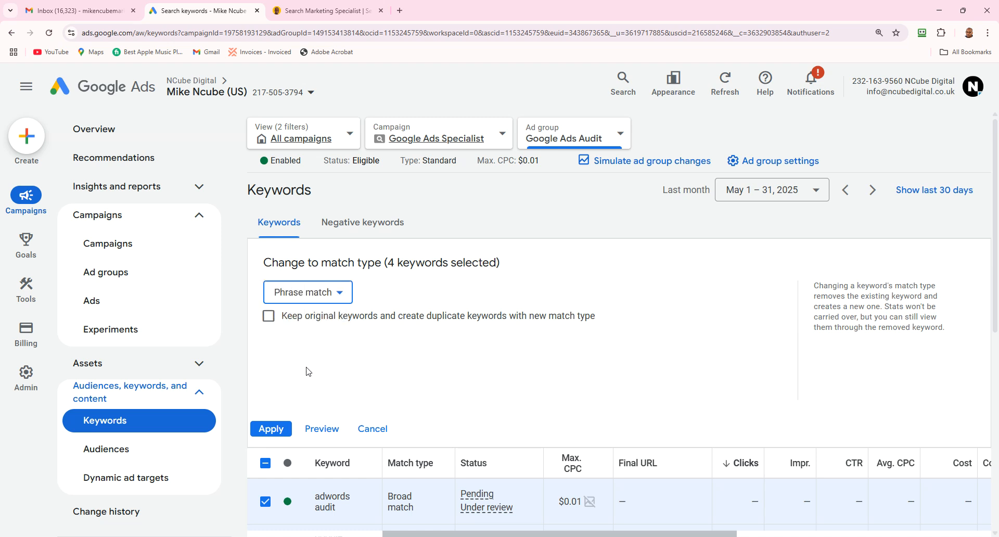
click(271, 429)
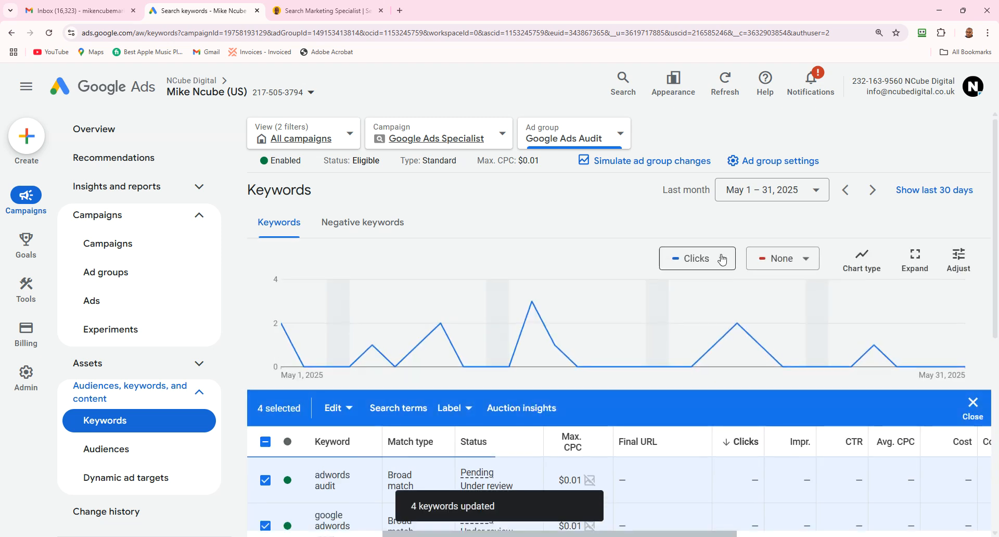
Step: Duplicate the four new phrase match keywords at $0.01 max. CPC as exact match, keeping the original keywords
scroll(995, 293, down, 4)
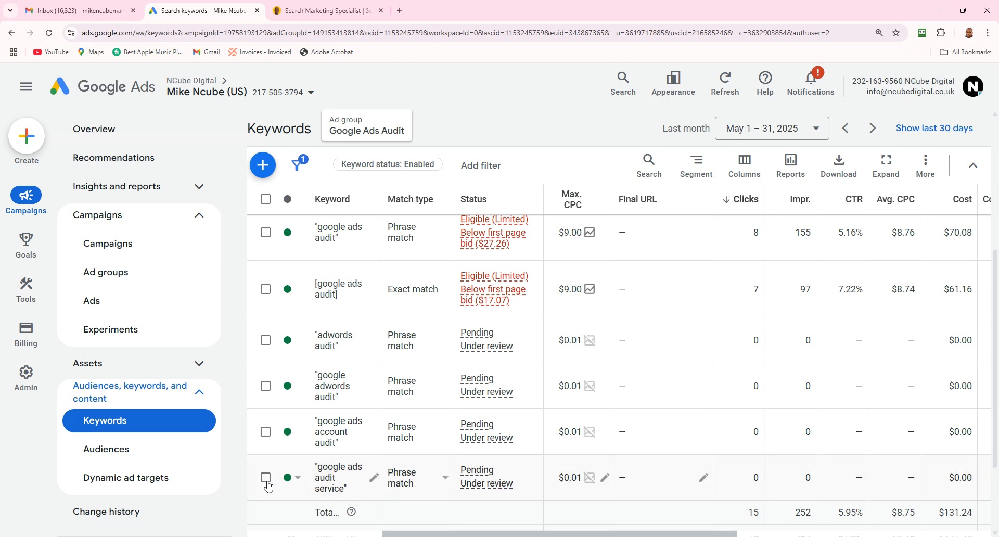
click(265, 480)
click(266, 434)
click(265, 387)
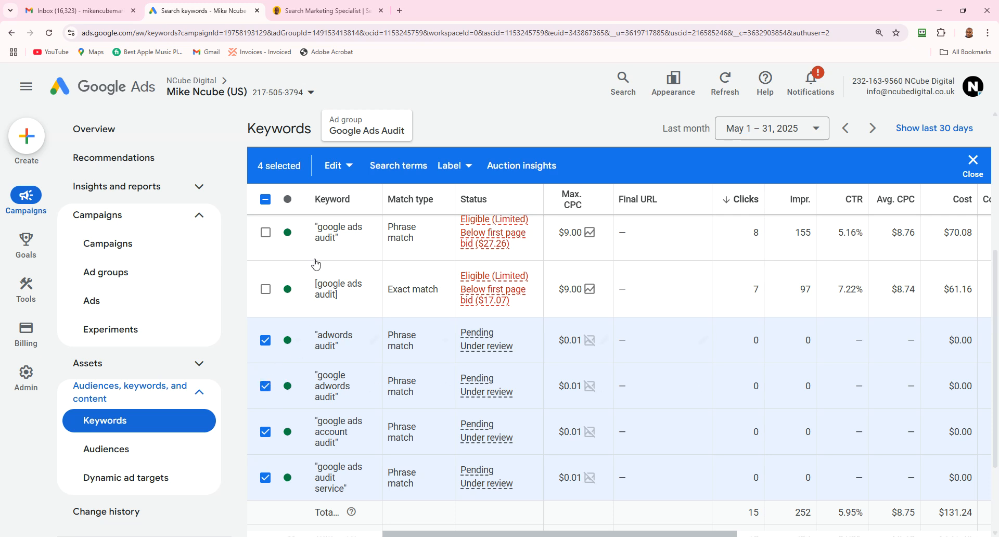
click(346, 166)
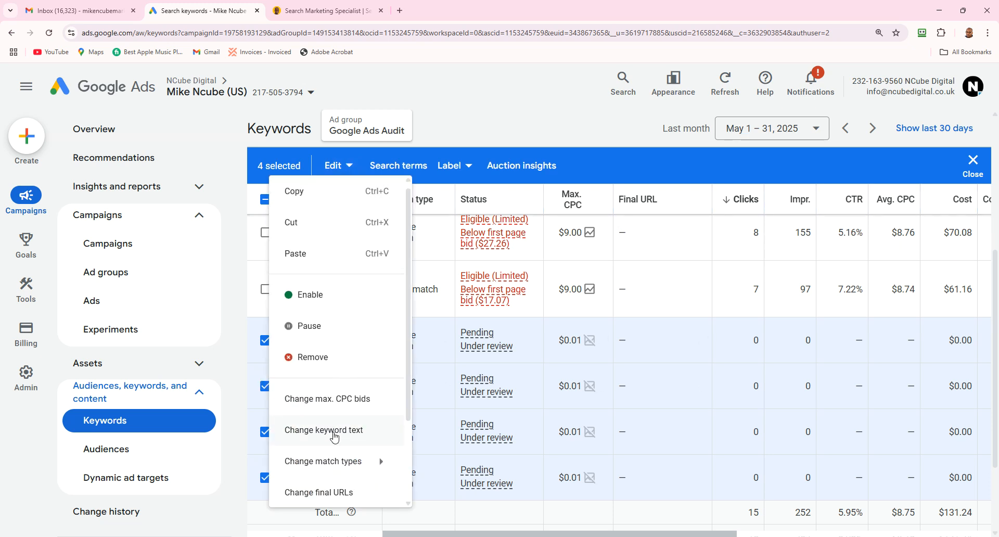
mouse_move(327, 466)
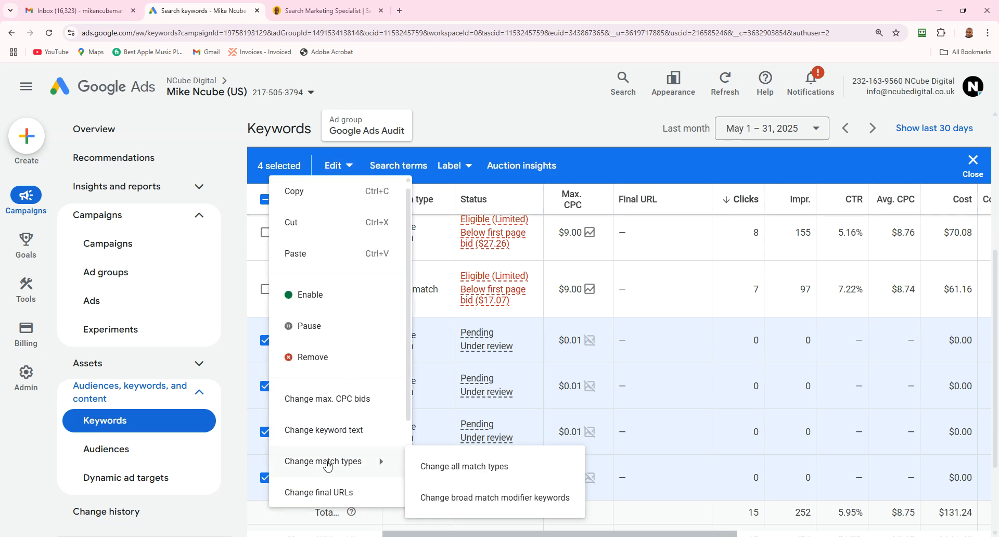
click(436, 474)
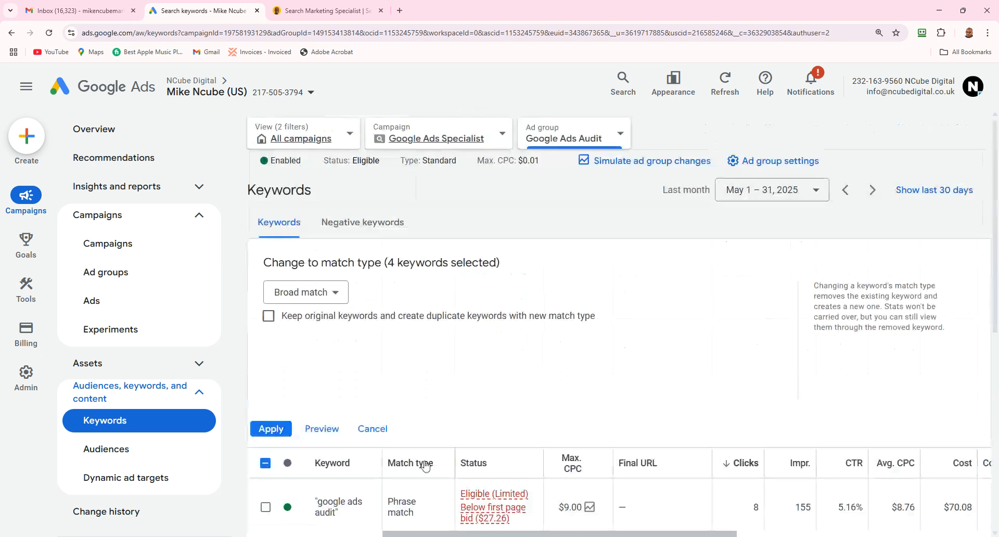
click(333, 302)
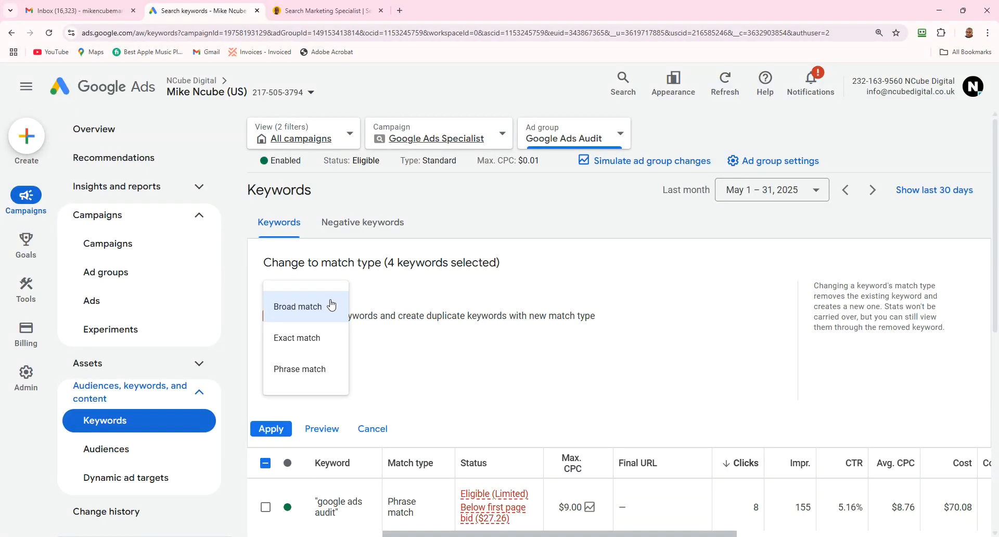
click(311, 339)
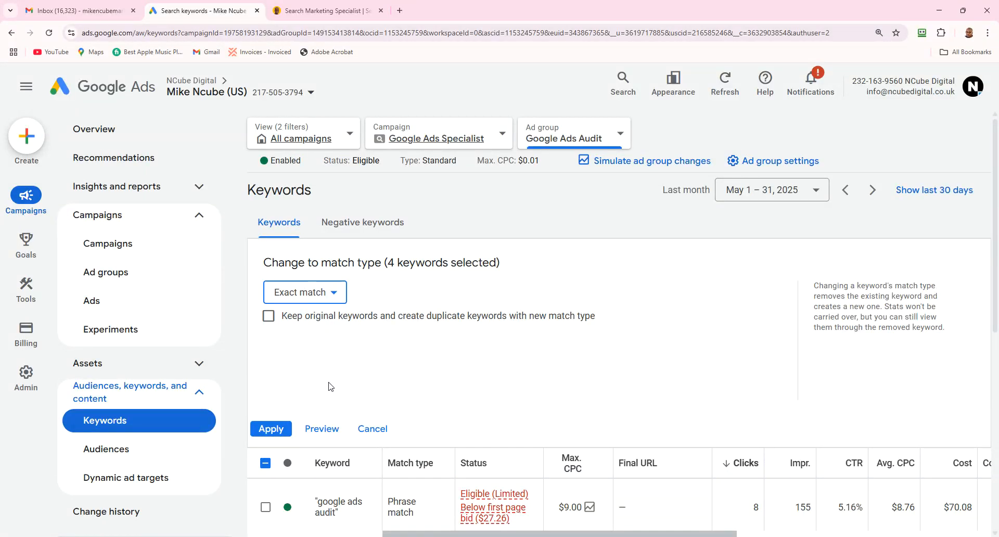
click(268, 316)
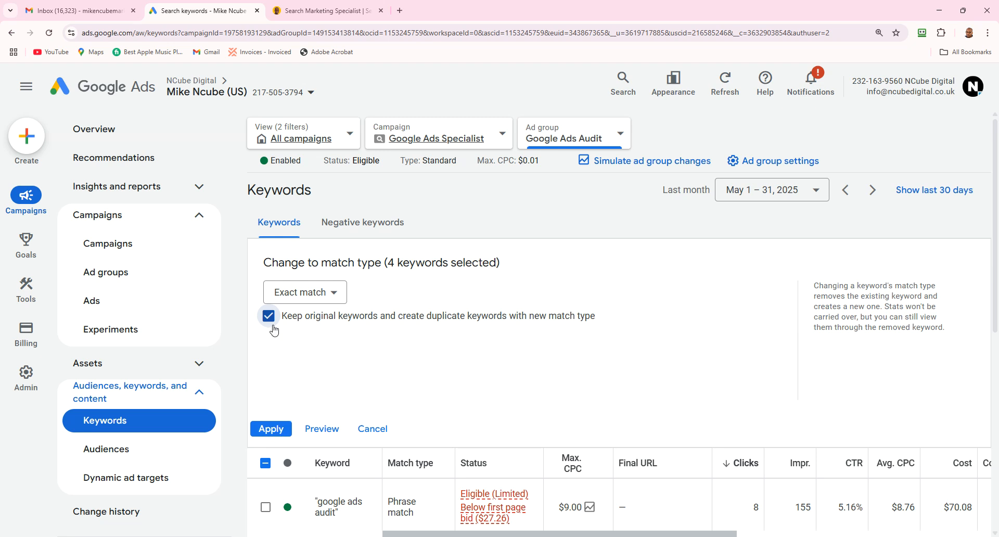
click(271, 429)
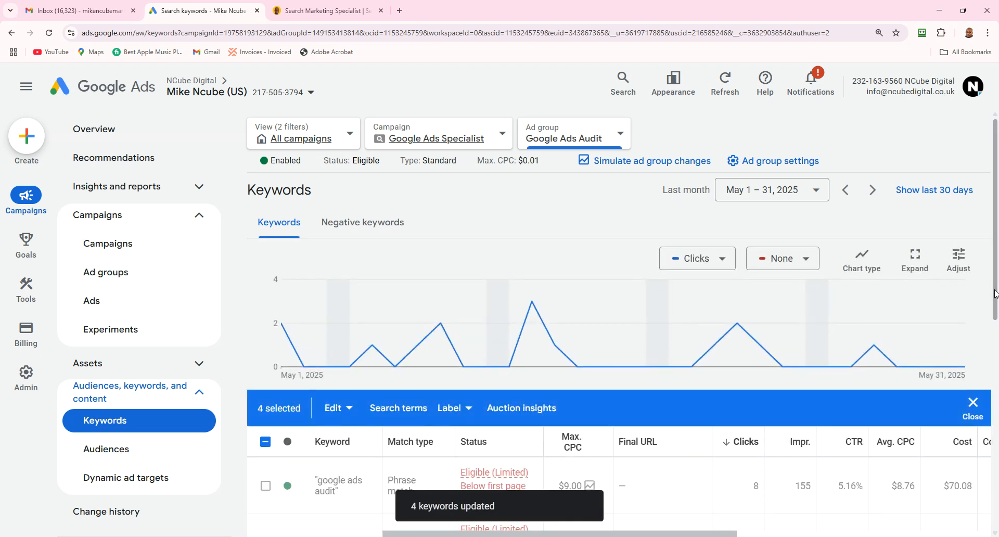
Step: Clear the keyword selection and review the ad group's phrase and exact match keywords
click(265, 443)
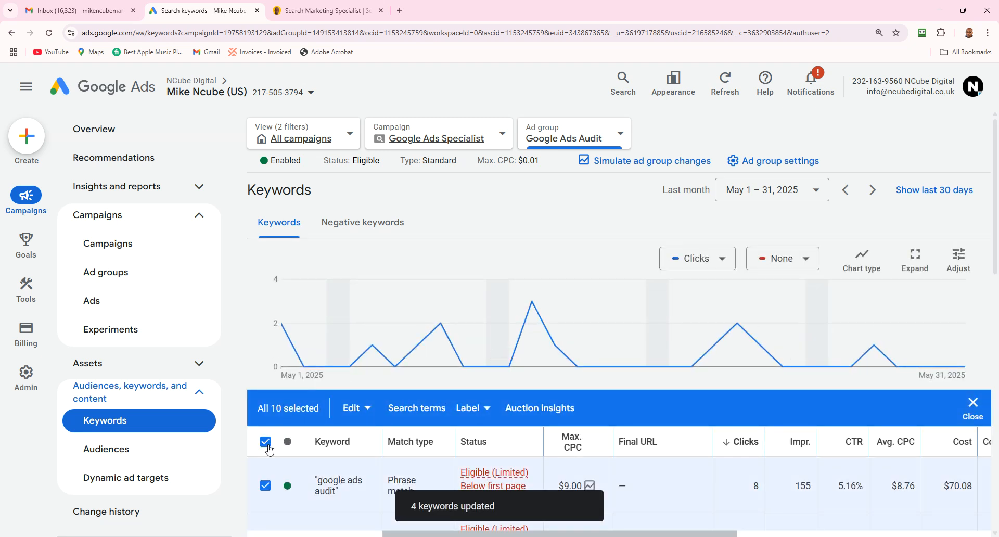
click(266, 443)
scroll(978, 491, down, 10)
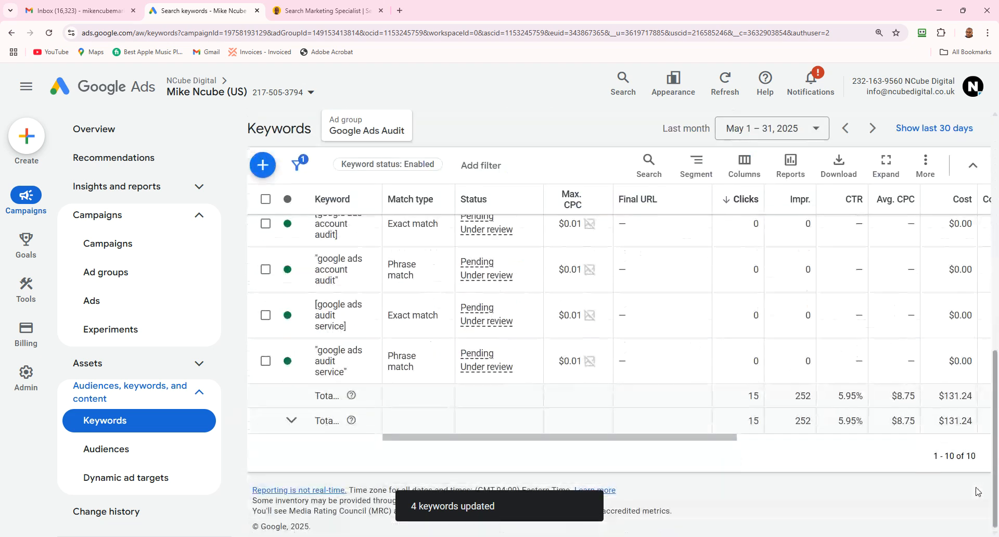
scroll(343, 330, up, 2)
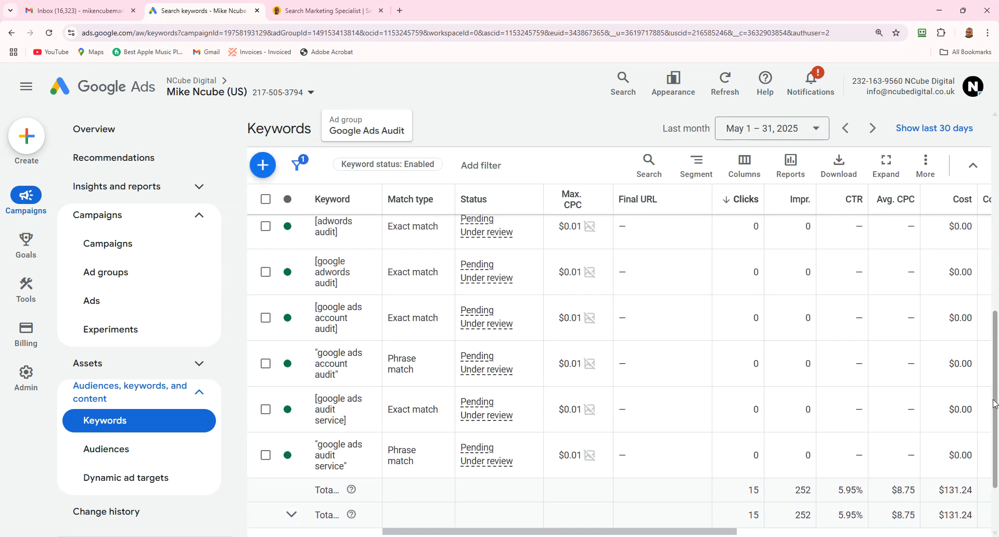
drag(995, 404, 996, 274)
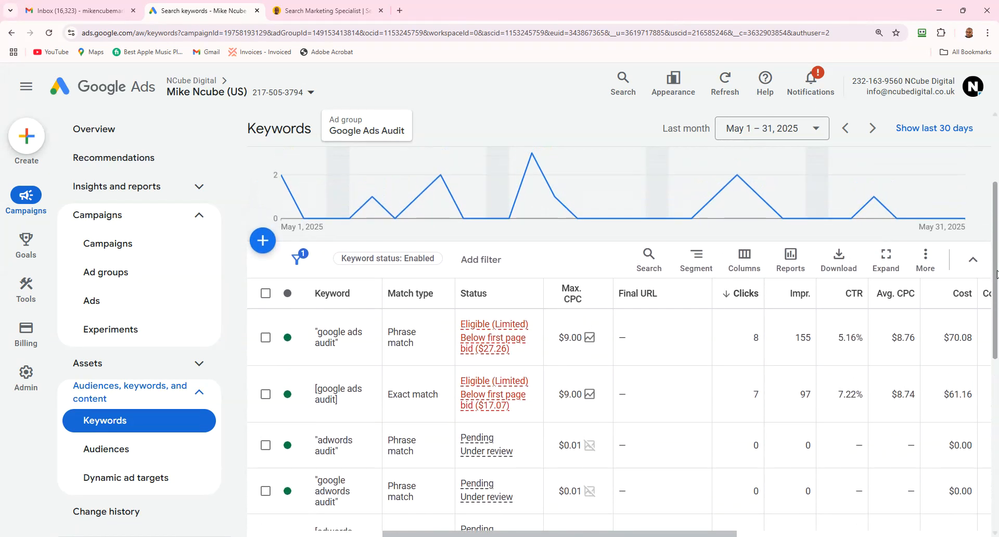
Step: Start adding more keywords and examine the suggested ideas alongside the related website and product or service fields
click(263, 241)
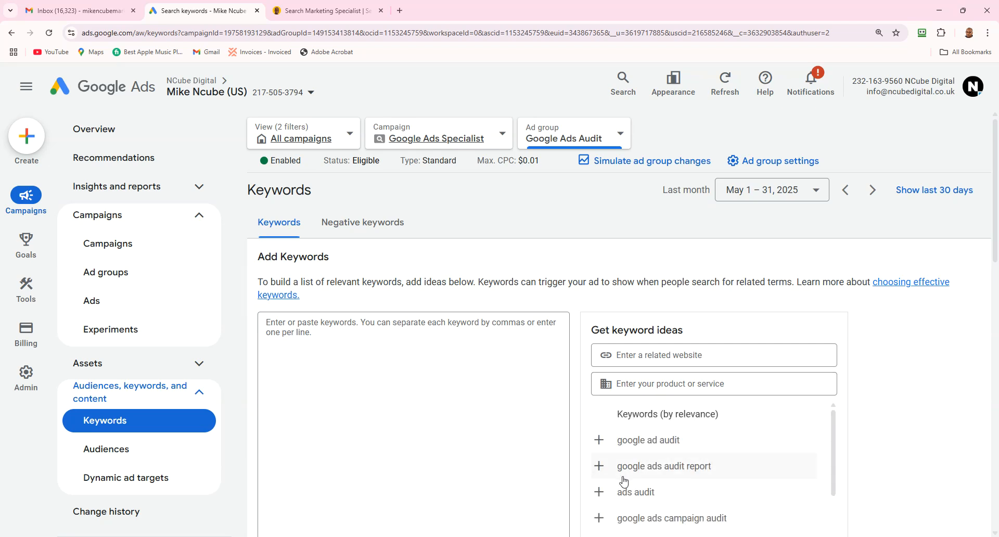
scroll(995, 246, down, 5)
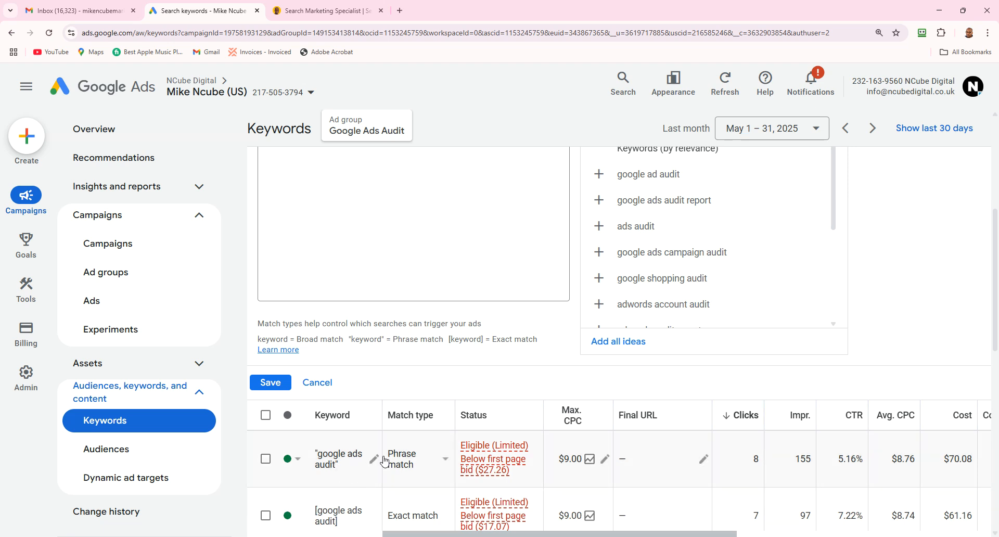
scroll(995, 294, up, 3)
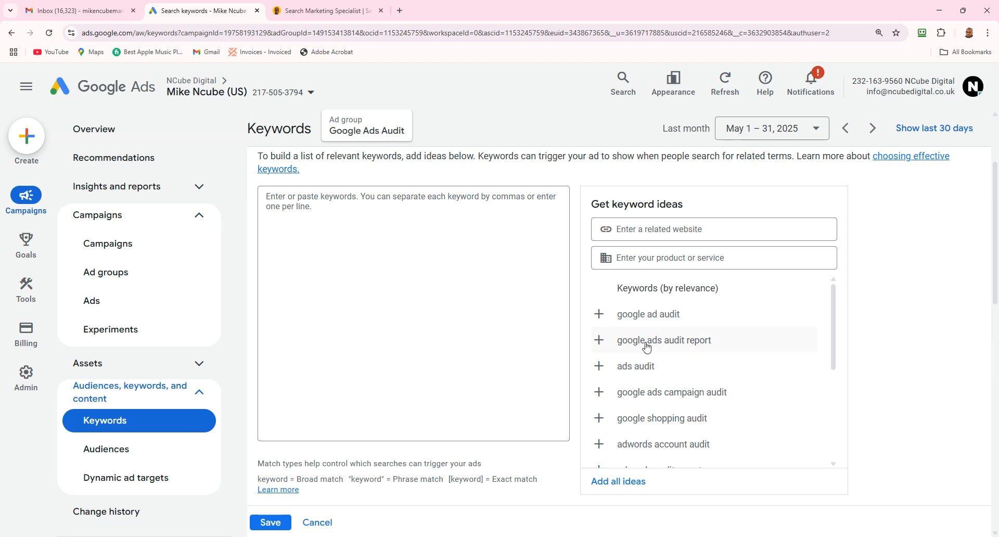
click(661, 261)
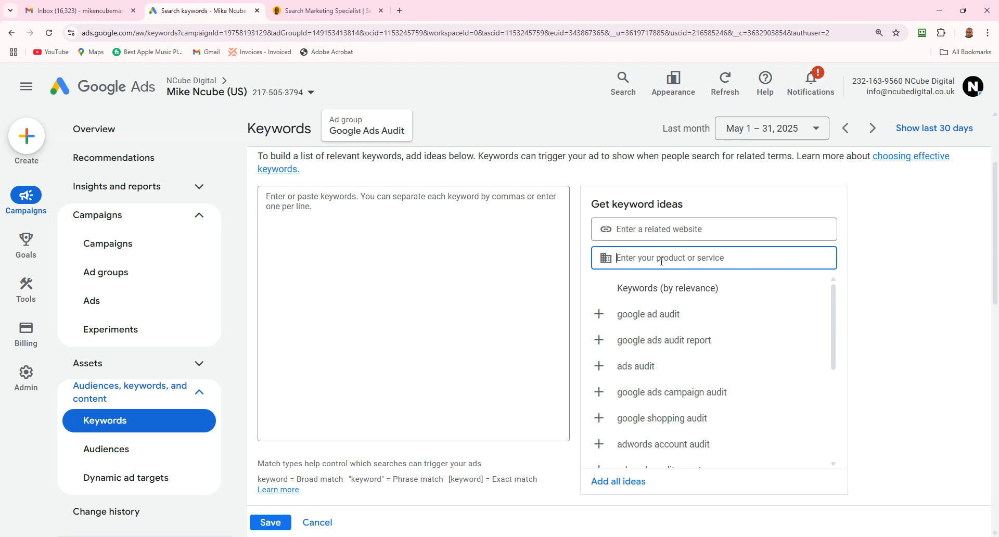
click(651, 228)
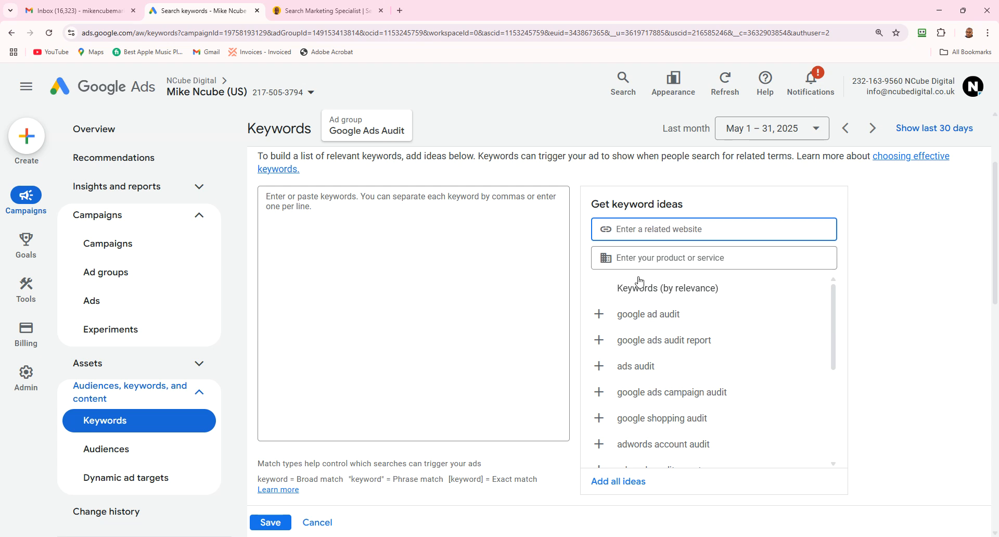